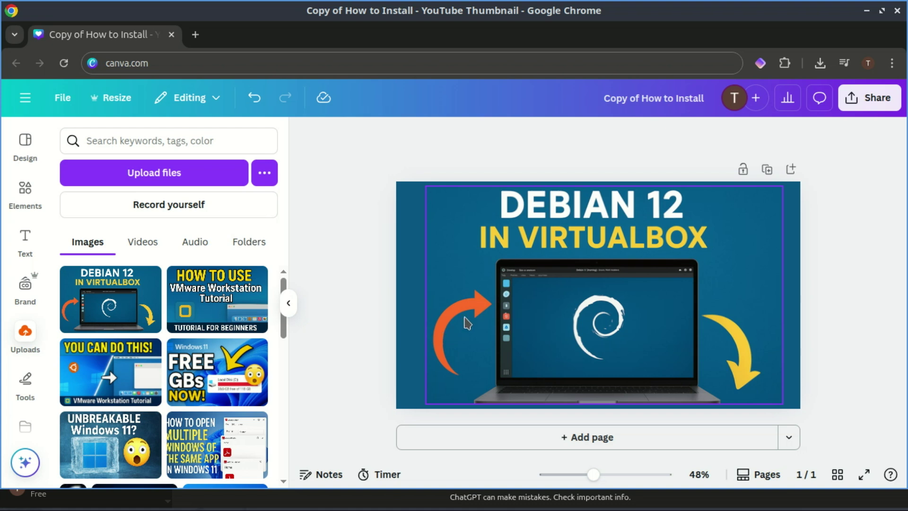
Try erasing the white swirl on the laptop screen with Magic Eraser at brush size 29, and undo the erasure
{"action": "left_click", "coordinate": [621, 288]}
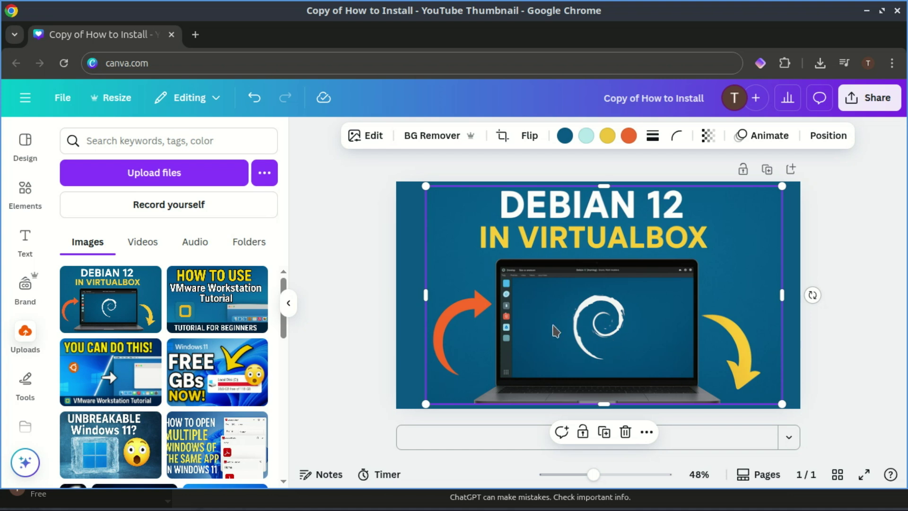
{"action": "left_click", "coordinate": [368, 137]}
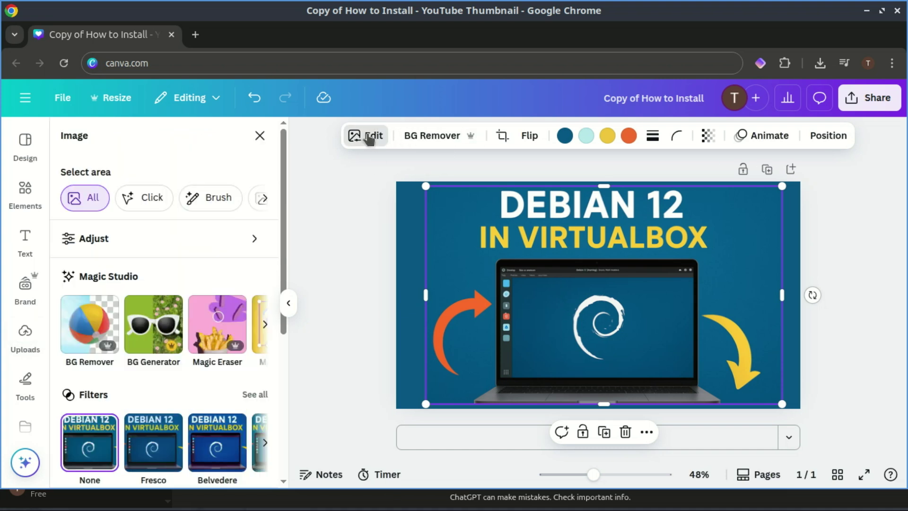
{"action": "left_click", "coordinate": [219, 325]}
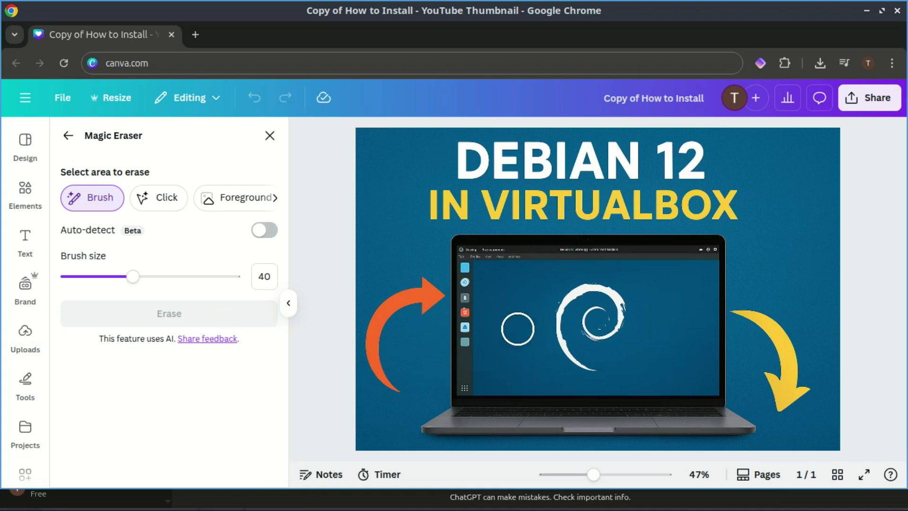
{"action": "left_click_drag", "start_coordinate": [132, 276], "coordinate": [114, 280]}
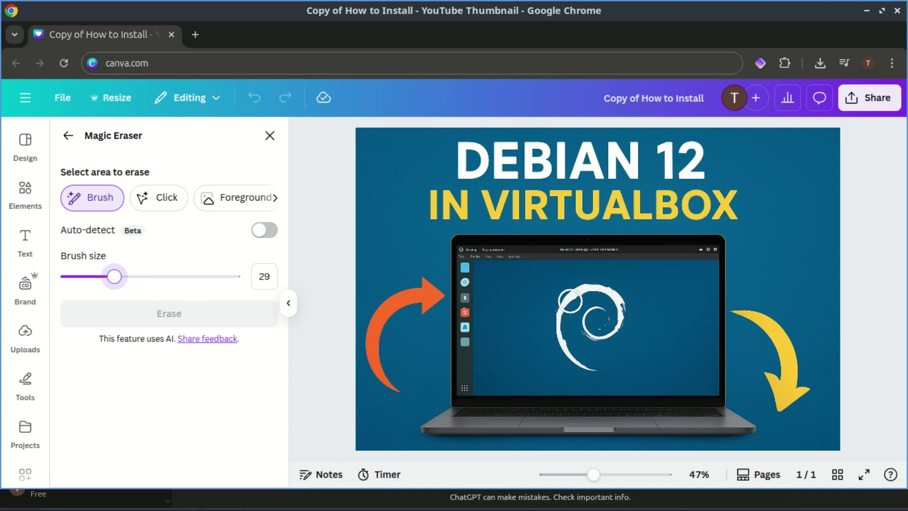
{"action": "mouse_move", "coordinate": [569, 302]}
{"action": "left_mouse_down"}
{"action": "mouse_move", "coordinate": [559, 341]}
{"action": "mouse_move", "coordinate": [584, 364]}
{"action": "mouse_move", "coordinate": [594, 341]}
{"action": "mouse_move", "coordinate": [585, 299]}
{"action": "mouse_move", "coordinate": [606, 289]}
{"action": "mouse_move", "coordinate": [619, 299]}
{"action": "mouse_move", "coordinate": [607, 327]}
{"action": "mouse_move", "coordinate": [580, 299]}
{"action": "mouse_move", "coordinate": [570, 322]}
{"action": "mouse_move", "coordinate": [574, 355]}
{"action": "left_mouse_up"}
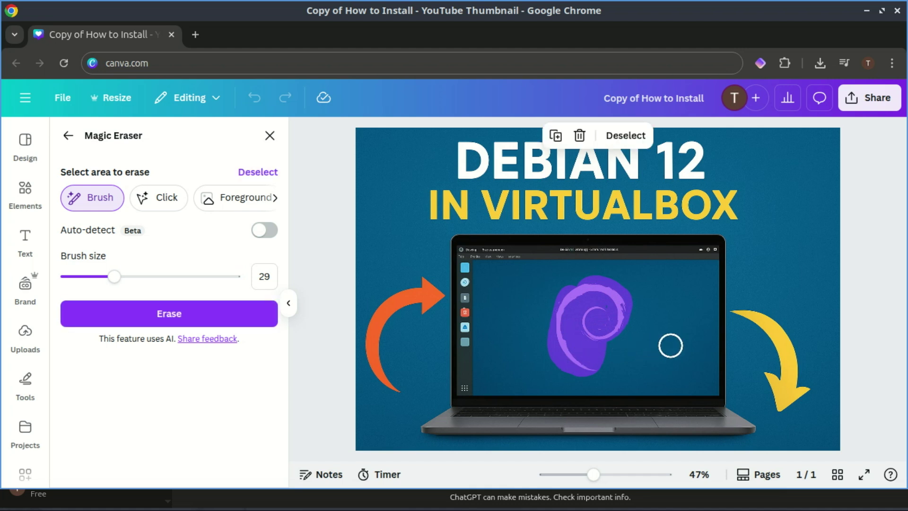
{"action": "left_click", "coordinate": [179, 313]}
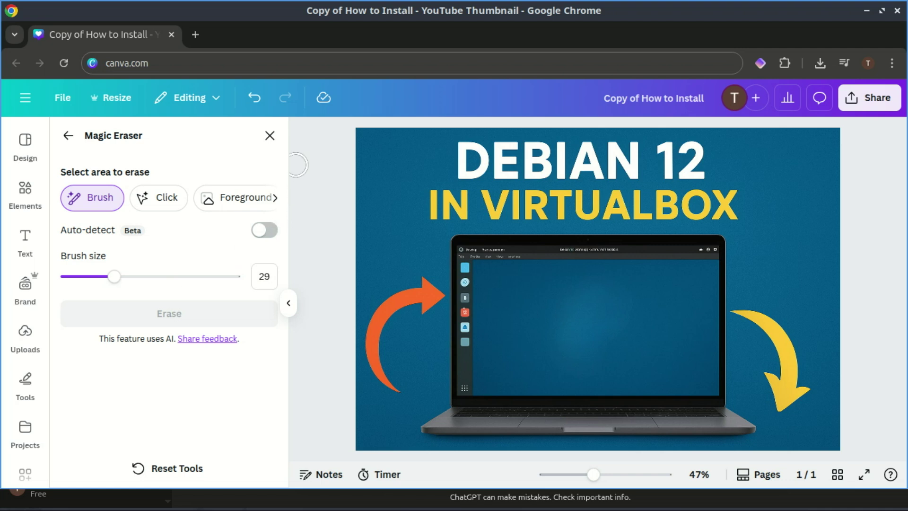
{"action": "left_click", "coordinate": [255, 97]}
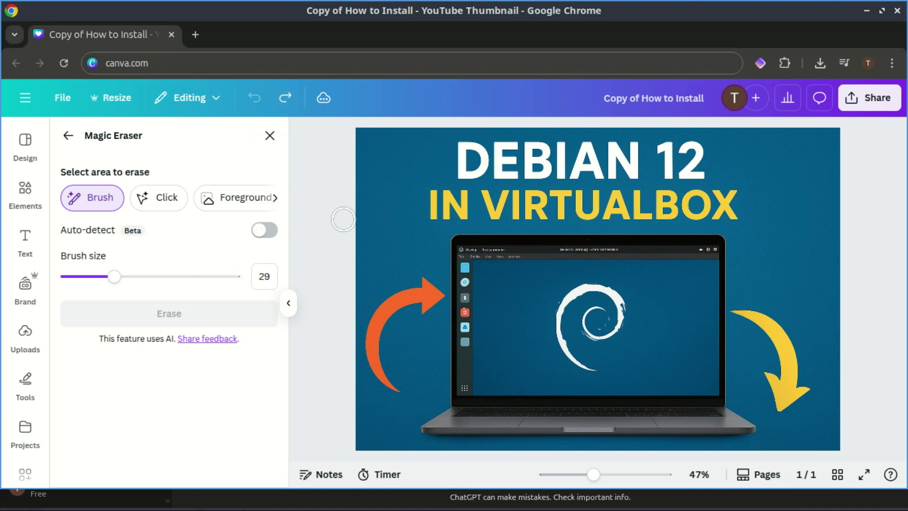
{"action": "left_click", "coordinate": [269, 136]}
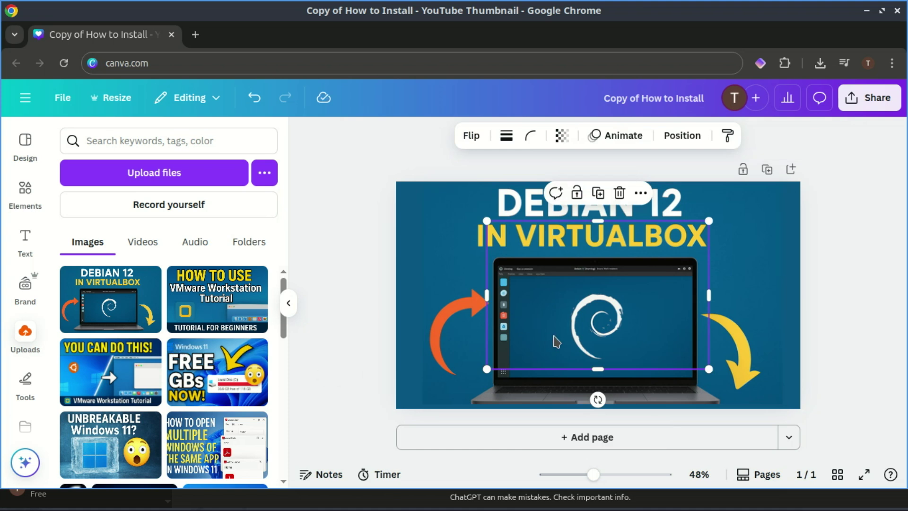
Try removing the background from the Windows 11 "FREE GBs NOW!" image with BG Remover, and undo it
{"action": "left_click_drag", "start_coordinate": [487, 299], "coordinate": [426, 298]}
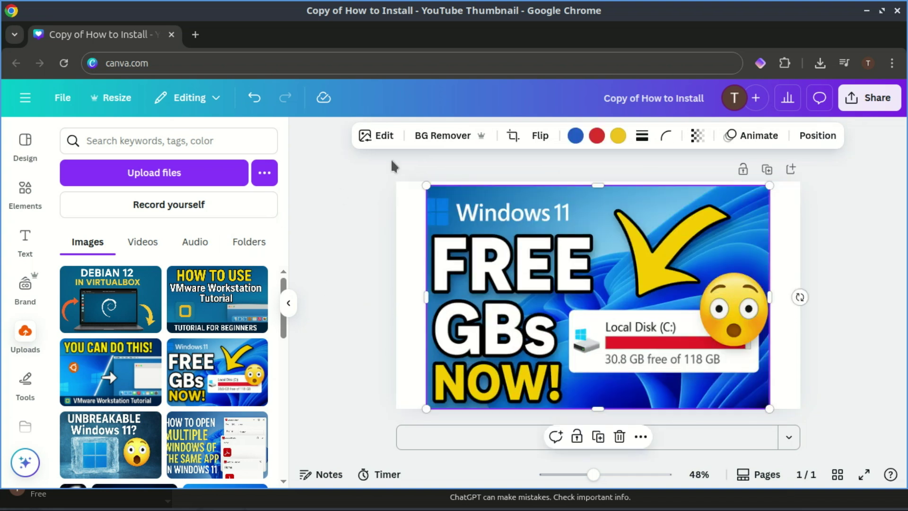
{"action": "left_click", "coordinate": [383, 137]}
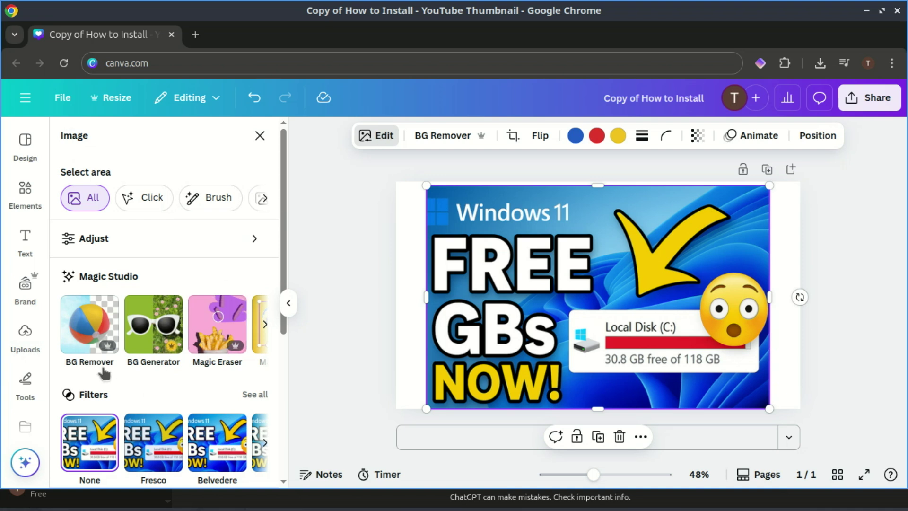
{"action": "left_click", "coordinate": [98, 324]}
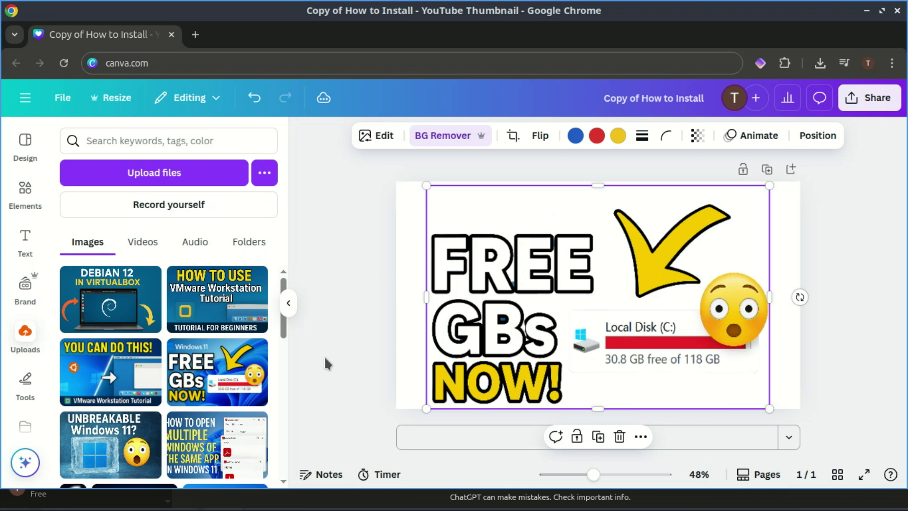
{"action": "left_click", "coordinate": [358, 303]}
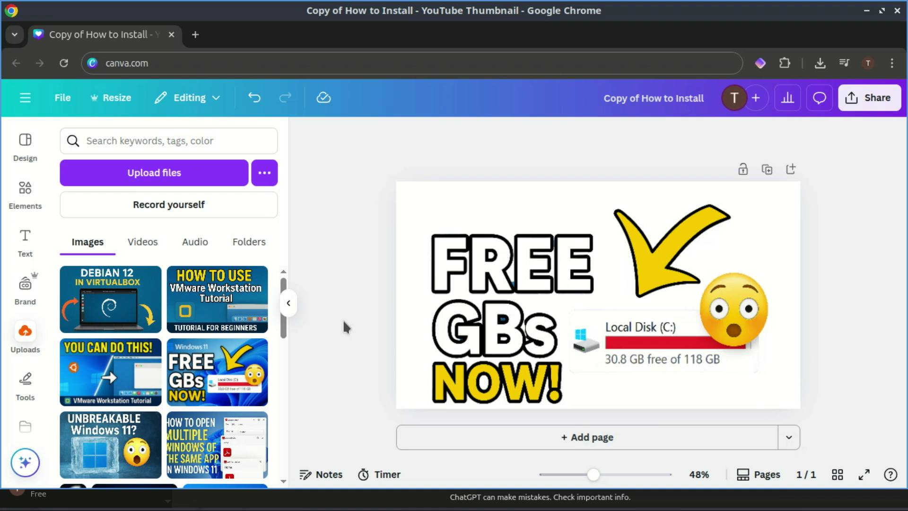
{"action": "key", "text": "ctrl+z"}
Separate the laptop from the Debian 12 image with Magic Grab
{"action": "left_click", "coordinate": [374, 137]}
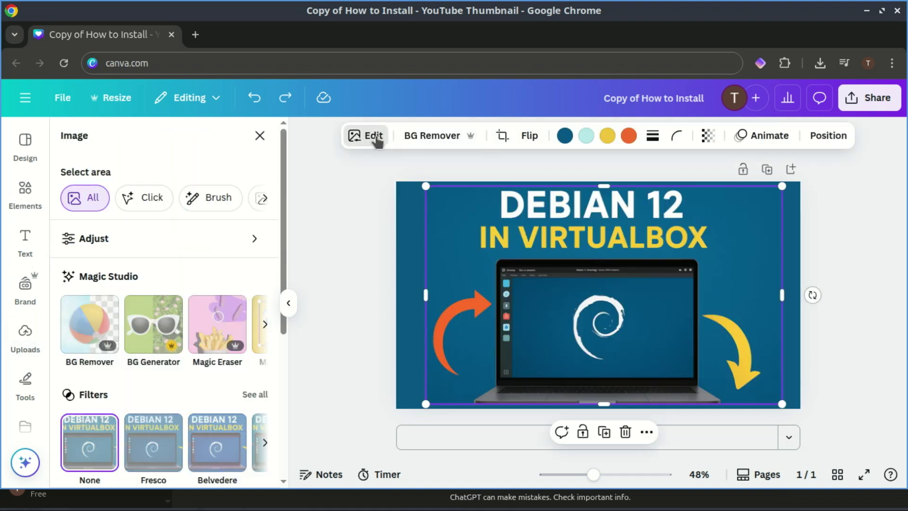
{"action": "left_click", "coordinate": [266, 326]}
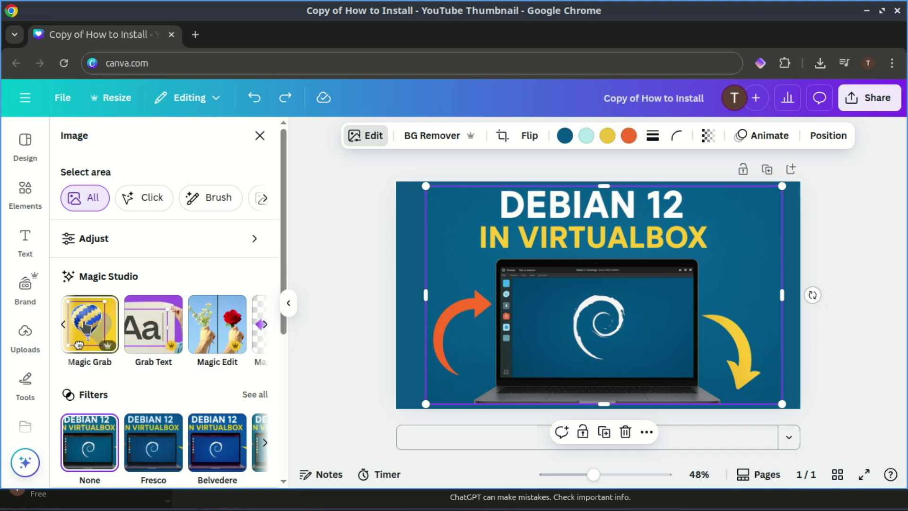
{"action": "left_click", "coordinate": [86, 326]}
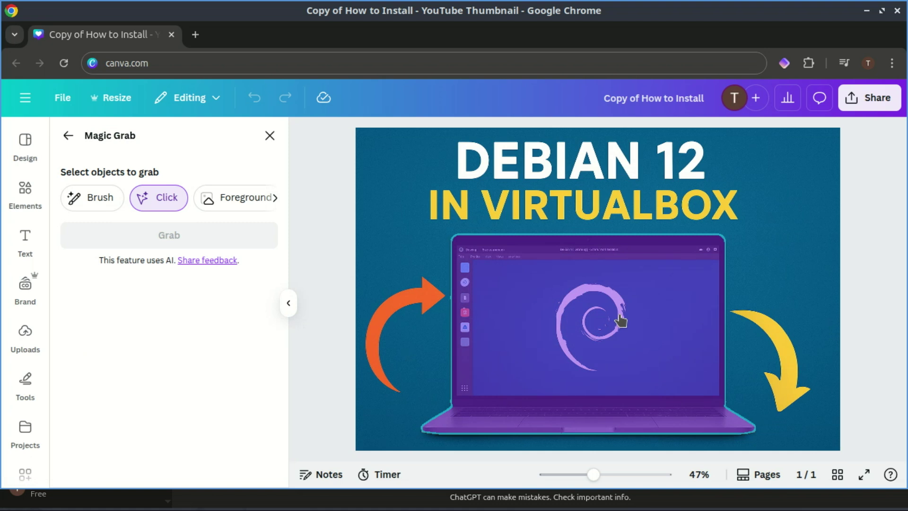
{"action": "left_click", "coordinate": [621, 320]}
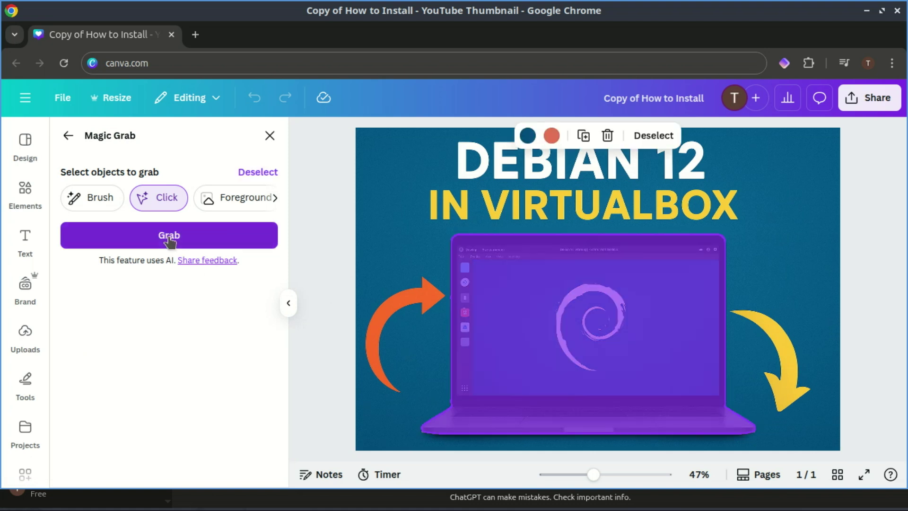
{"action": "left_click", "coordinate": [170, 242]}
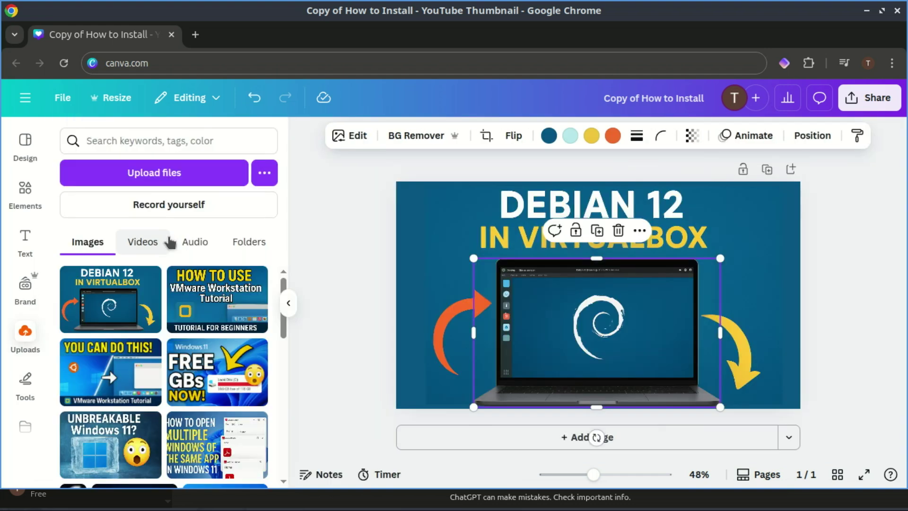
Try deleting the grabbed laptop from the thumbnail, and undo the deletion
{"action": "mouse_move", "coordinate": [592, 320]}
{"action": "left_mouse_down"}
{"action": "mouse_move", "coordinate": [632, 290]}
{"action": "mouse_move", "coordinate": [676, 283]}
{"action": "mouse_move", "coordinate": [501, 298]}
{"action": "mouse_move", "coordinate": [492, 258]}
{"action": "mouse_move", "coordinate": [547, 304]}
{"action": "mouse_move", "coordinate": [605, 328]}
{"action": "mouse_move", "coordinate": [610, 318]}
{"action": "mouse_move", "coordinate": [496, 260]}
{"action": "mouse_move", "coordinate": [589, 306]}
{"action": "left_mouse_up"}
{"action": "key", "text": "Delete"}
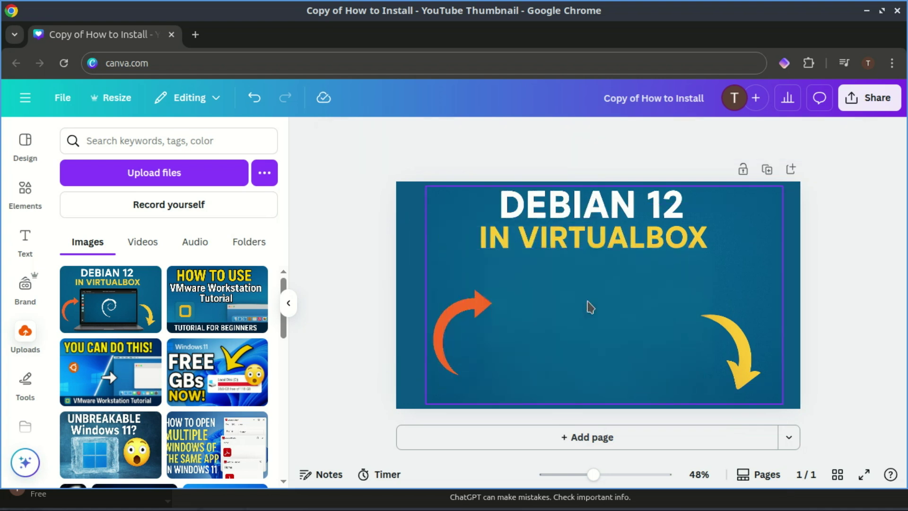
{"action": "key", "text": "ctrl+z"}
{"action": "left_click", "coordinate": [882, 330]}
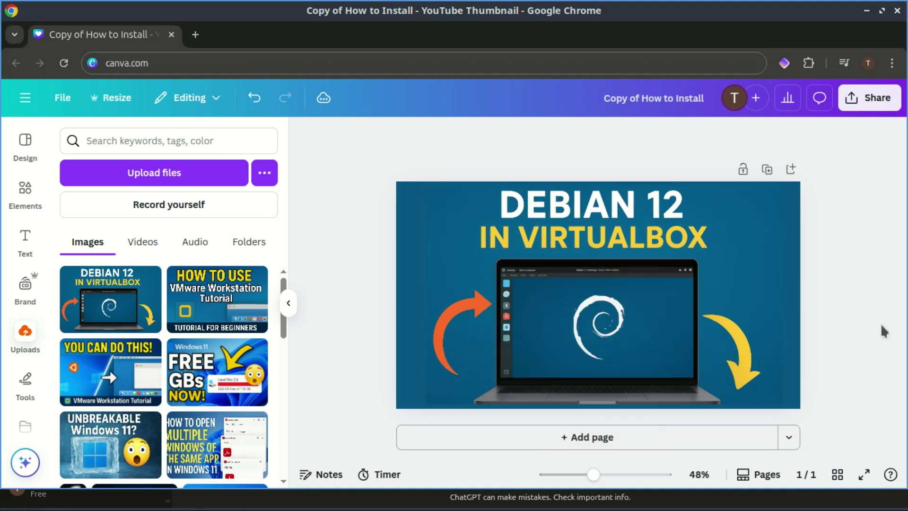
Crop the Debian 12 image down to its "DEBIAN 12 IN VIRTUALBOX" title area
{"action": "left_click", "coordinate": [576, 325]}
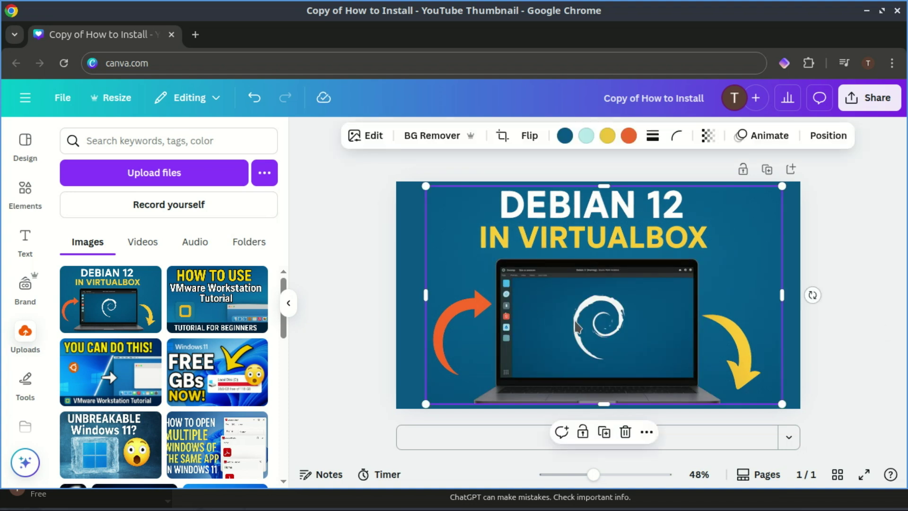
{"action": "left_click", "coordinate": [502, 141]}
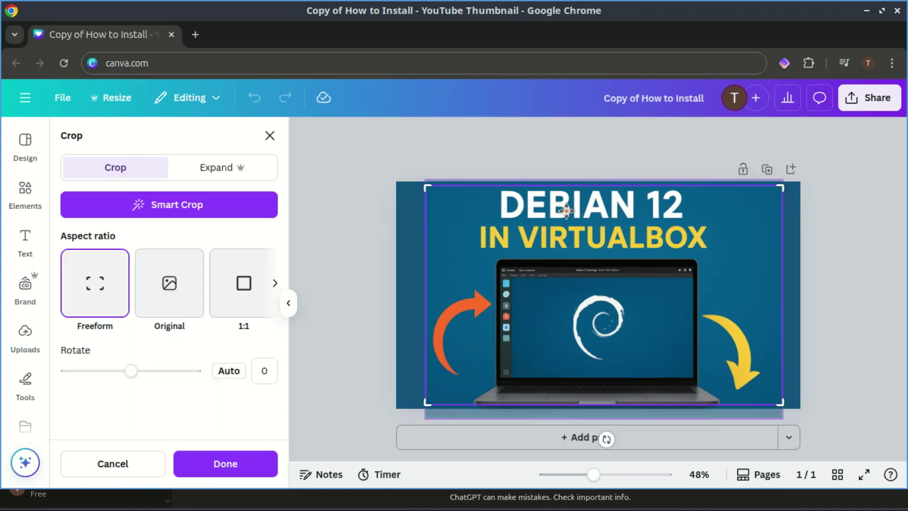
{"action": "left_click_drag", "start_coordinate": [780, 403], "coordinate": [767, 257]}
{"action": "left_click", "coordinate": [850, 291]}
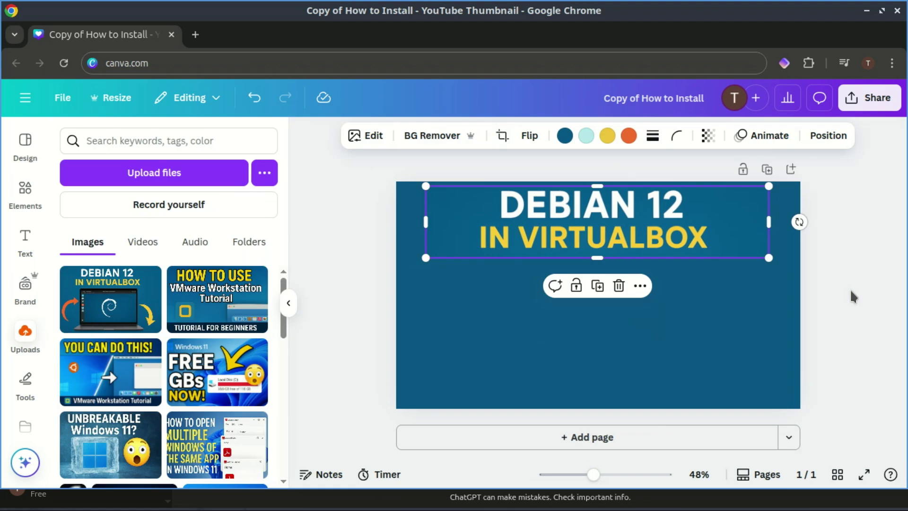
{"action": "left_click", "coordinate": [850, 291]}
{"action": "left_click", "coordinate": [771, 328]}
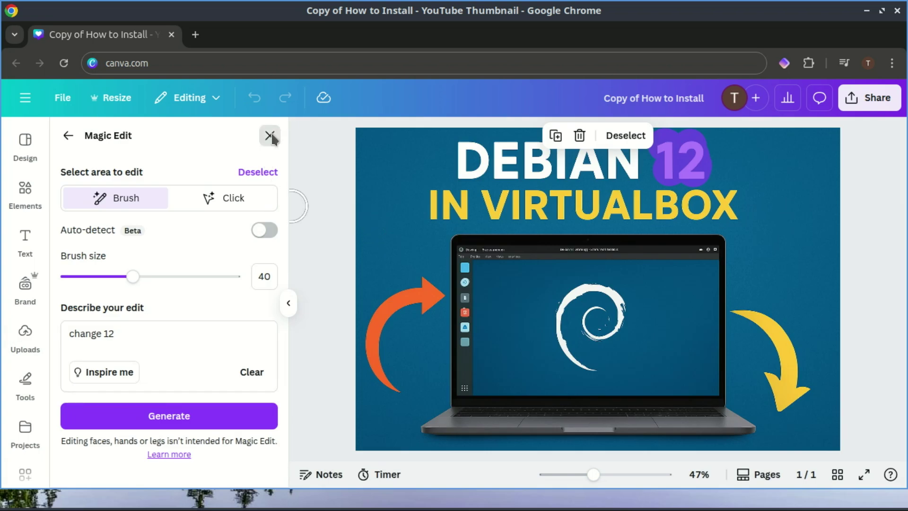
Leave Magic Edit and extract the "DEBIAN 12 IN VIRTUALBOX" title as editable text with Grab Text
{"action": "left_click", "coordinate": [270, 136]}
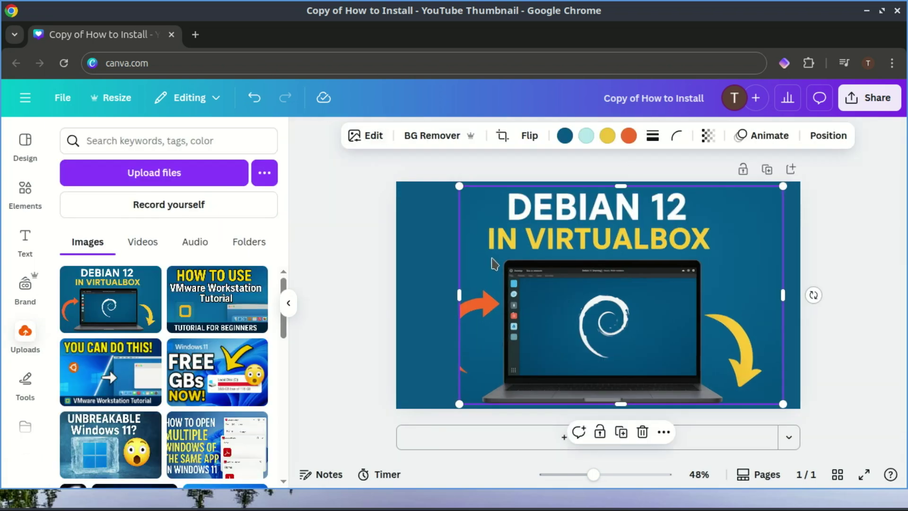
{"action": "left_click", "coordinate": [373, 137]}
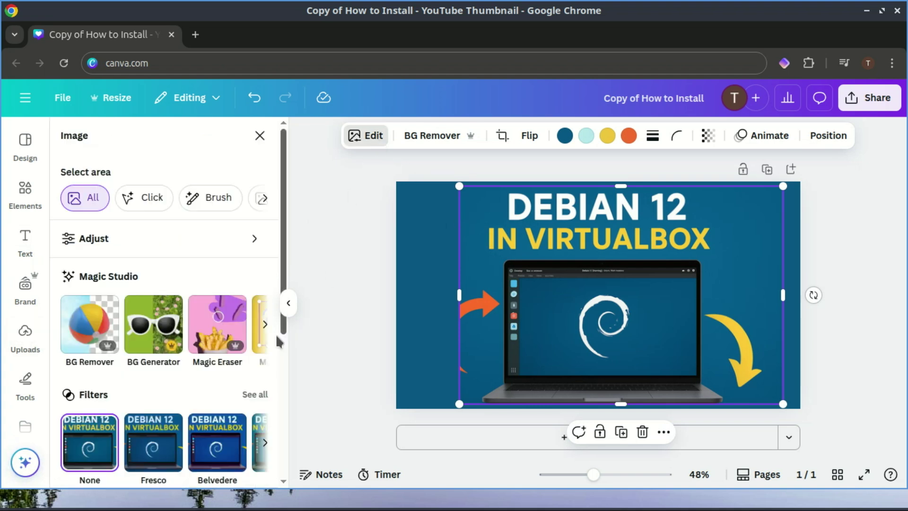
{"action": "left_click", "coordinate": [262, 326]}
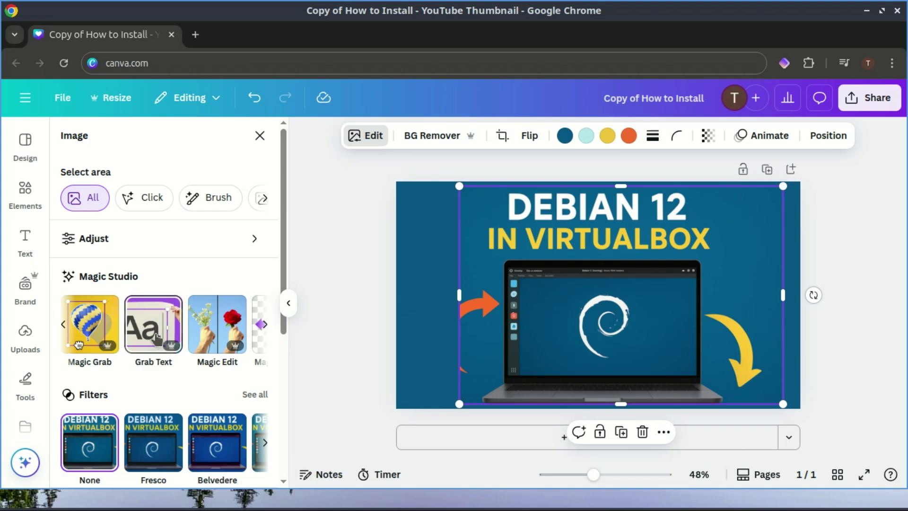
{"action": "left_click", "coordinate": [156, 346]}
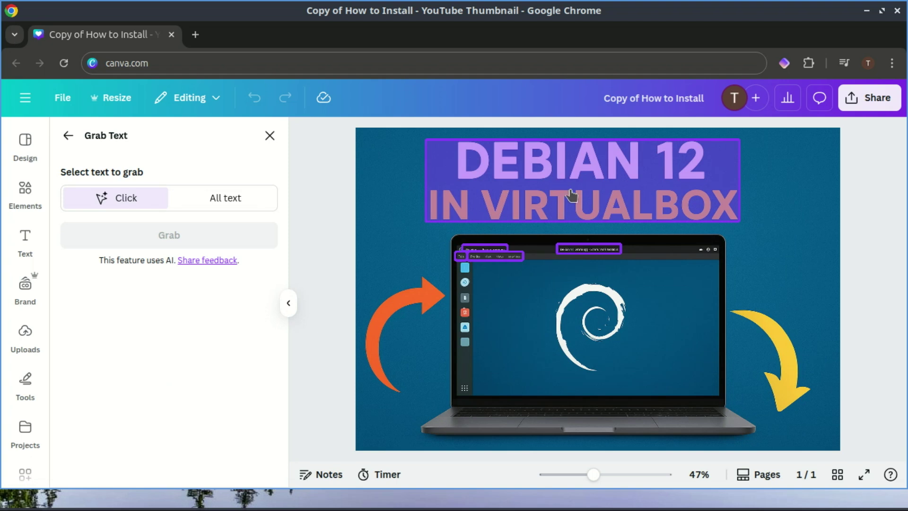
{"action": "left_click", "coordinate": [576, 203]}
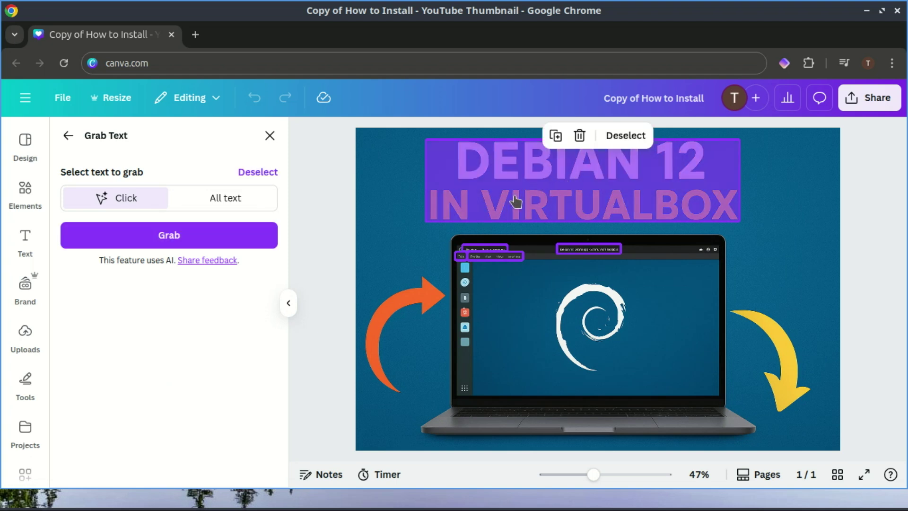
{"action": "left_click", "coordinate": [177, 238]}
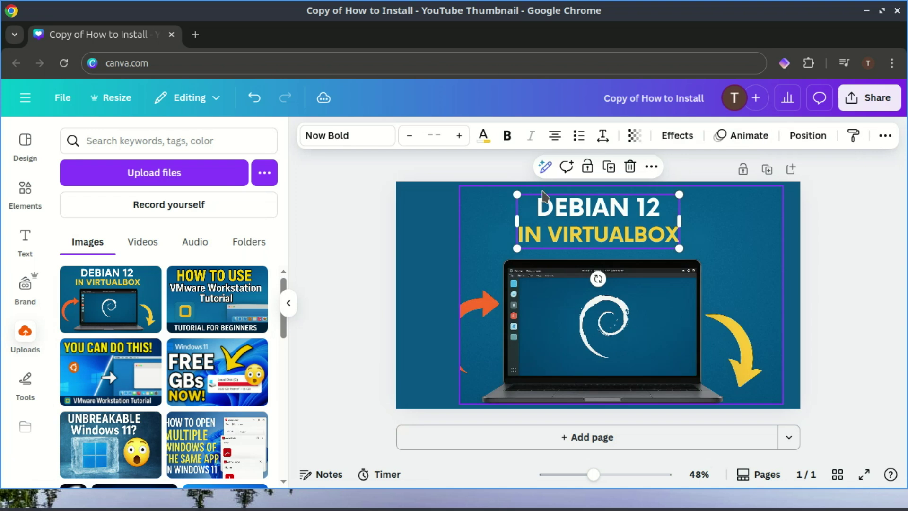
Delete the word "DEBIAN" from the grabbed title, leaving "12" on its first line
{"action": "left_click", "coordinate": [557, 206]}
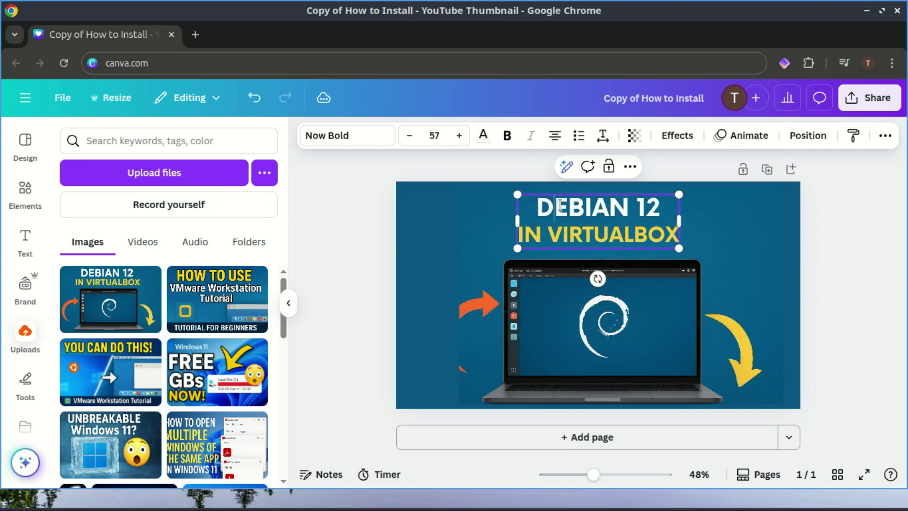
{"action": "key", "text": "BackSpace"}
{"action": "key", "text": "Delete"}
{"action": "key", "text": "Delete"}
{"action": "key", "text": "Delete"}
{"action": "key", "text": "Delete"}
{"action": "key", "text": "Delete"}
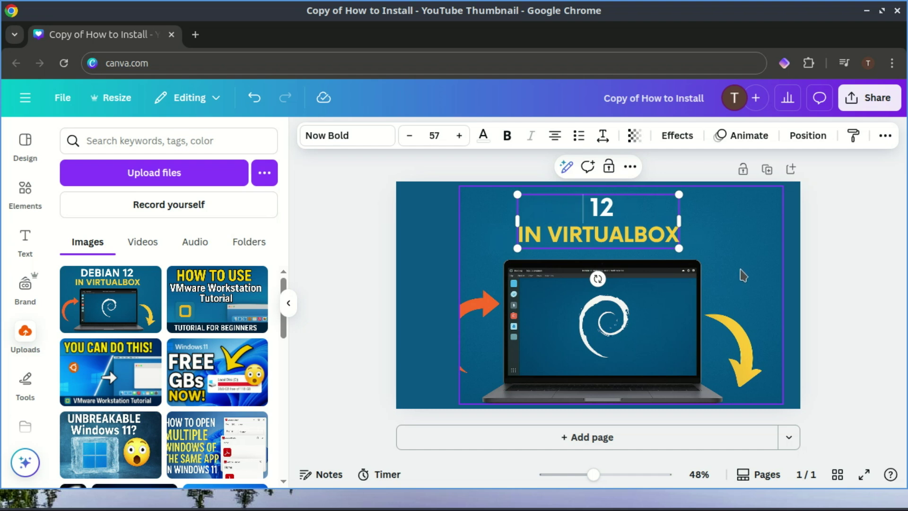
{"action": "left_click", "coordinate": [433, 277]}
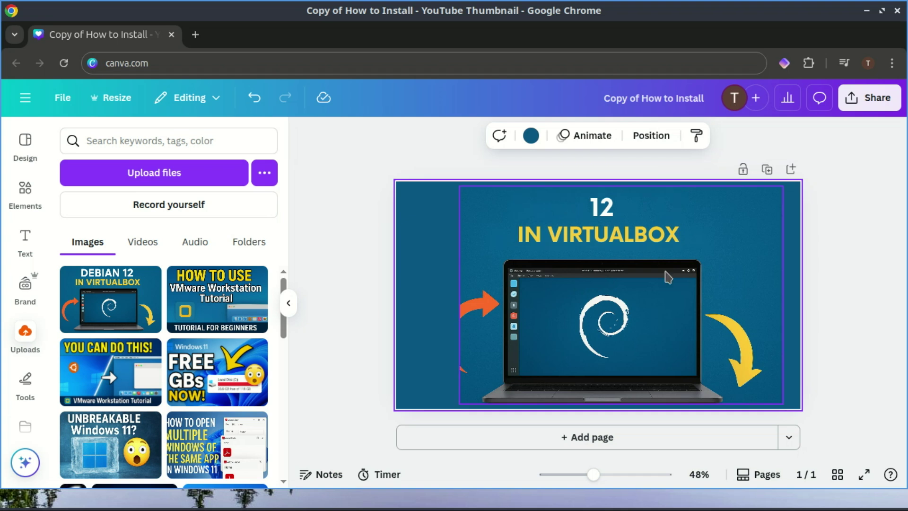